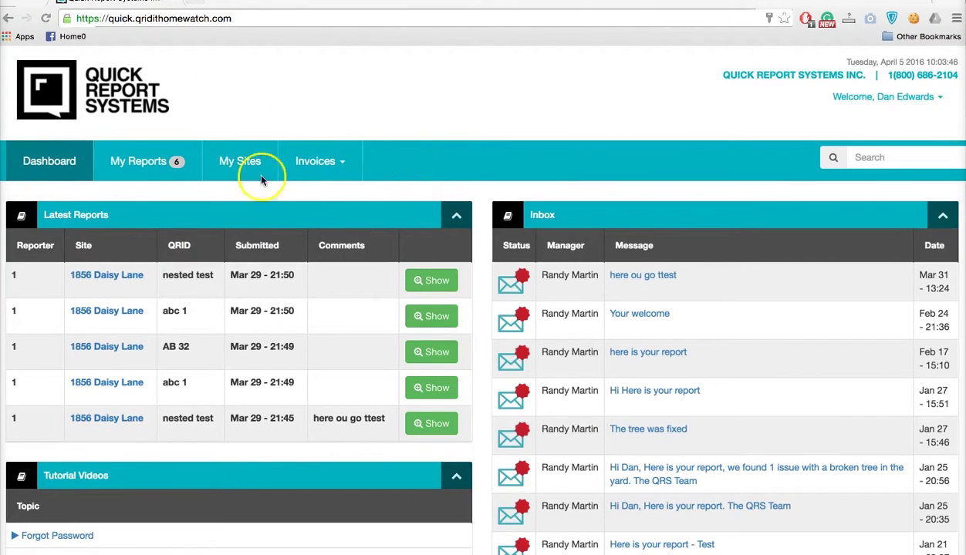
# - Open My Invoices to list the three sent invoices, balances $37.15, $683.65 and $544.50
pyautogui.click(343, 168)
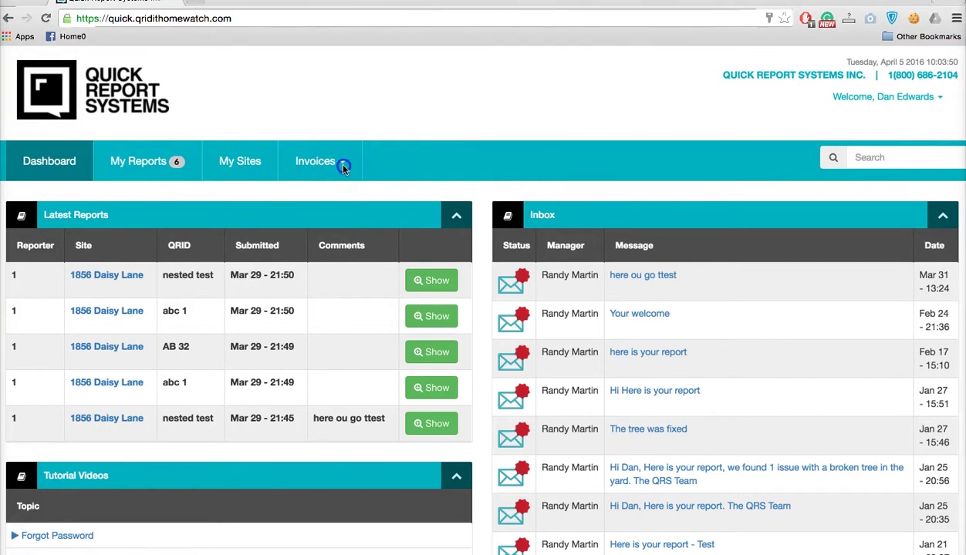
pyautogui.click(343, 169)
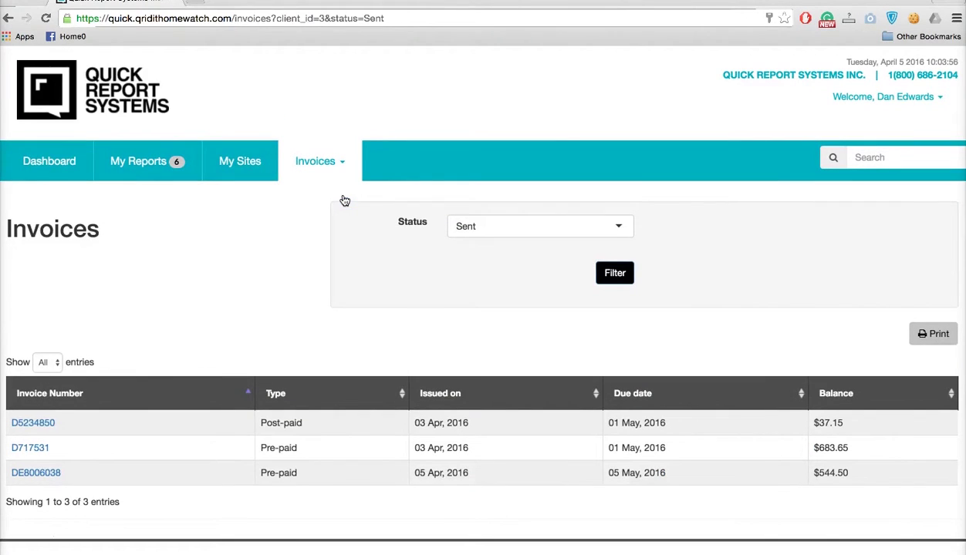
pyautogui.click(251, 332)
pyautogui.scroll(-2, 250, 333)
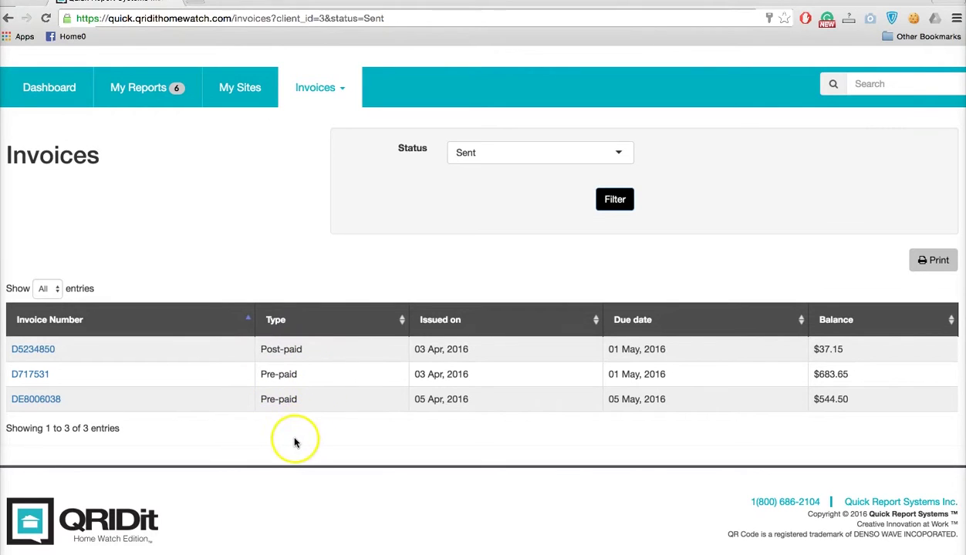
# - Review the post-paid invoice: $55.00 home watch item, $62.15 total, $25.00 cheque payment, $37.15 balance
pyautogui.click(35, 351)
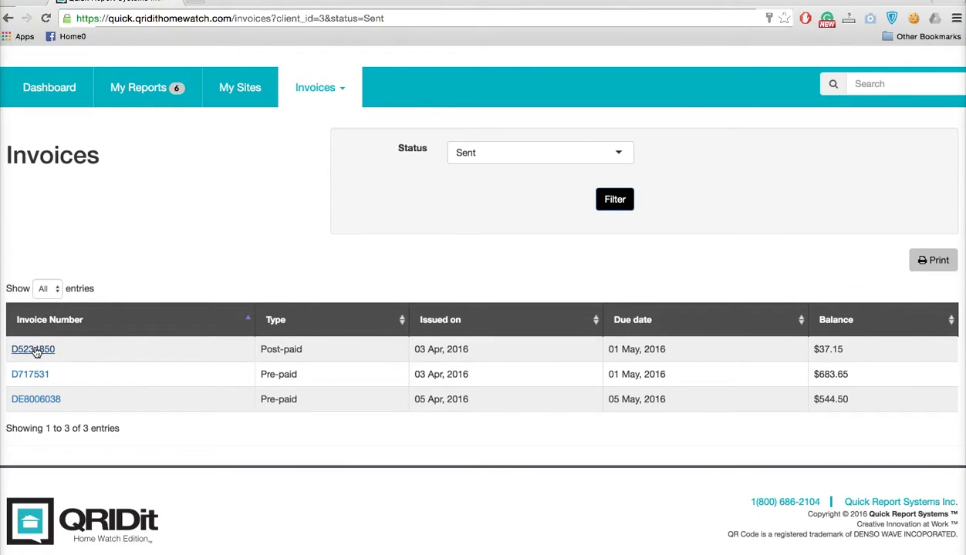
pyautogui.scroll(-1, 200, 382)
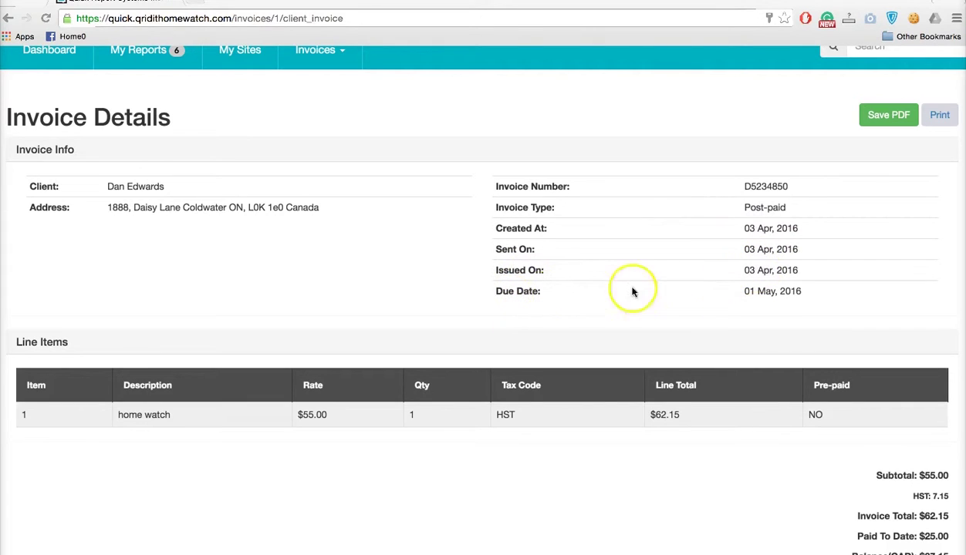
pyautogui.scroll(-2, 334, 356)
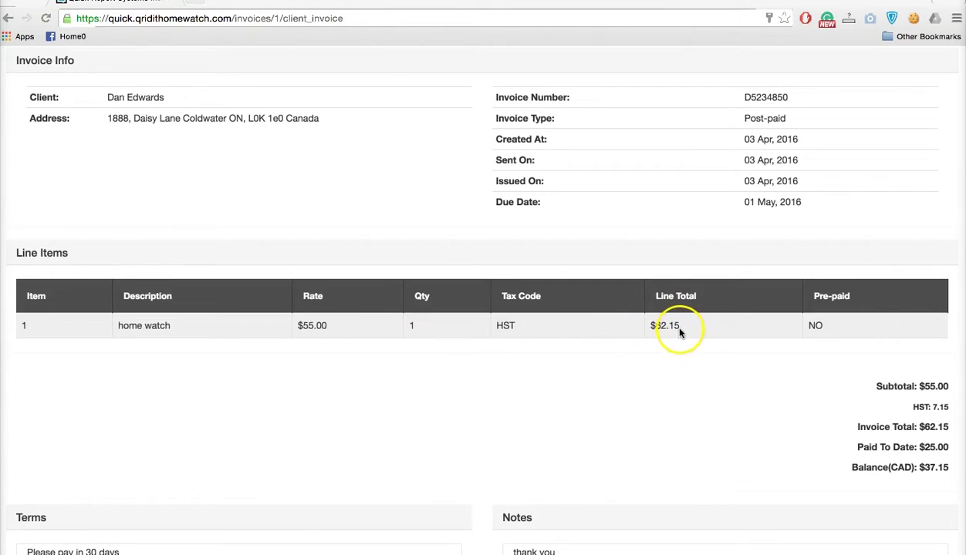
pyautogui.scroll(-3, 761, 375)
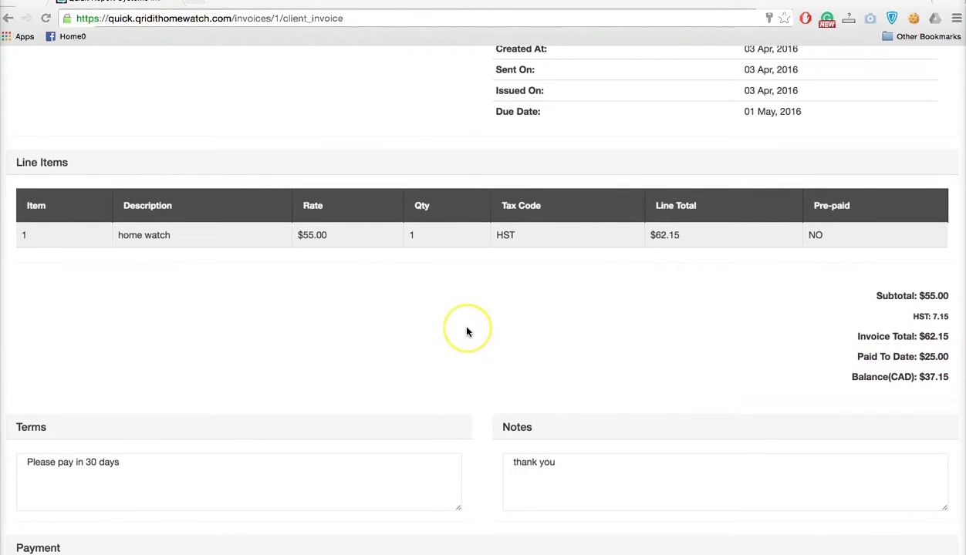
pyautogui.scroll(-3, 467, 332)
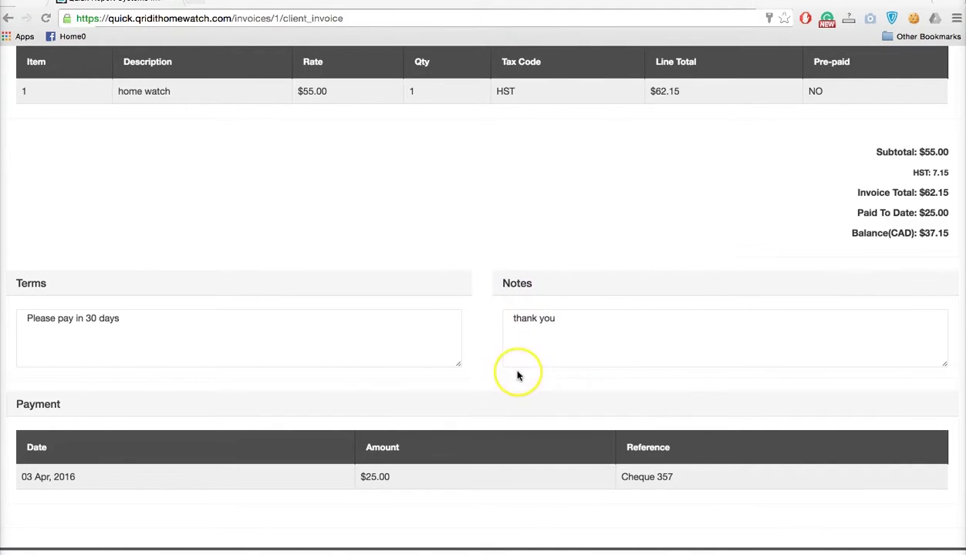
pyautogui.scroll(-2, 518, 376)
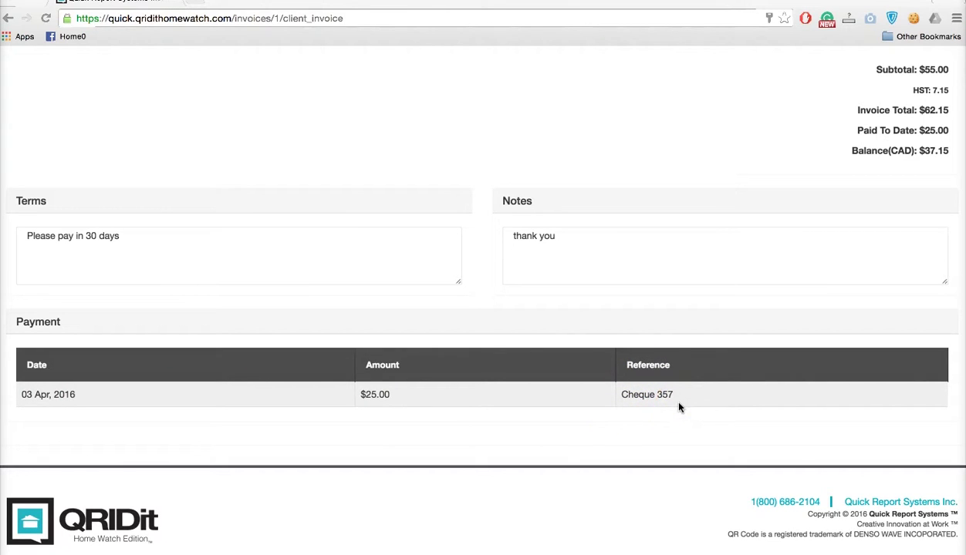
pyautogui.click(73, 486)
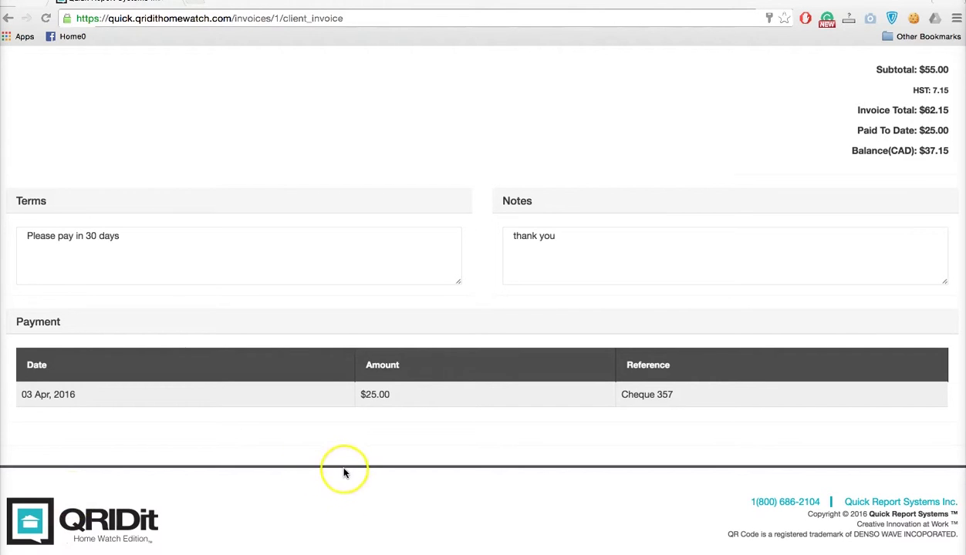
pyautogui.scroll(10, 345, 470)
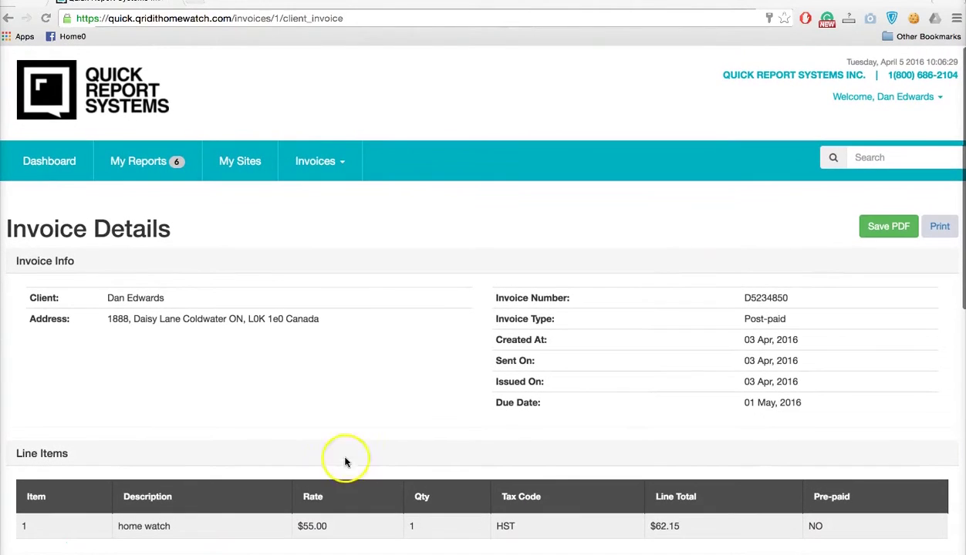
# - Return to My Invoices, showing the $37.15, $683.65 and $544.50 sent invoices
pyautogui.click(319, 160)
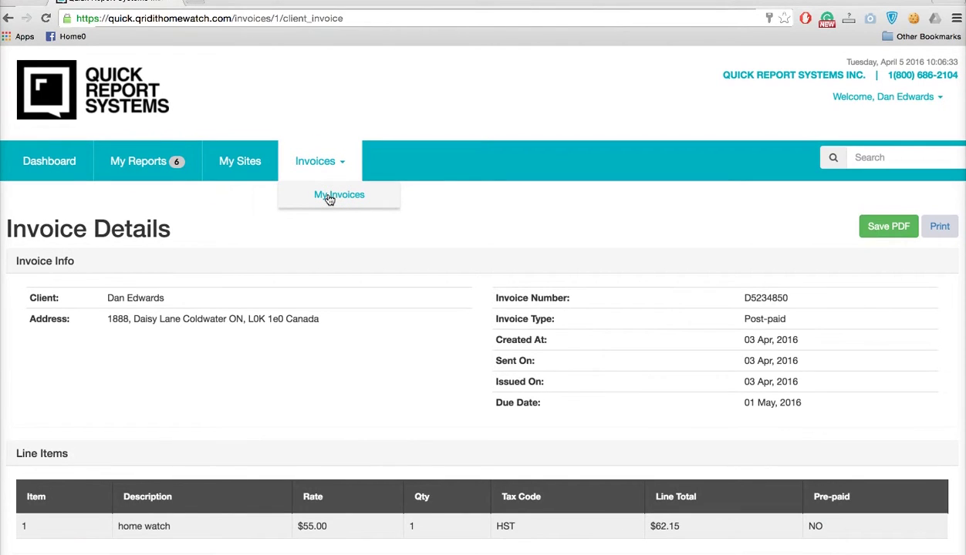
pyautogui.click(334, 162)
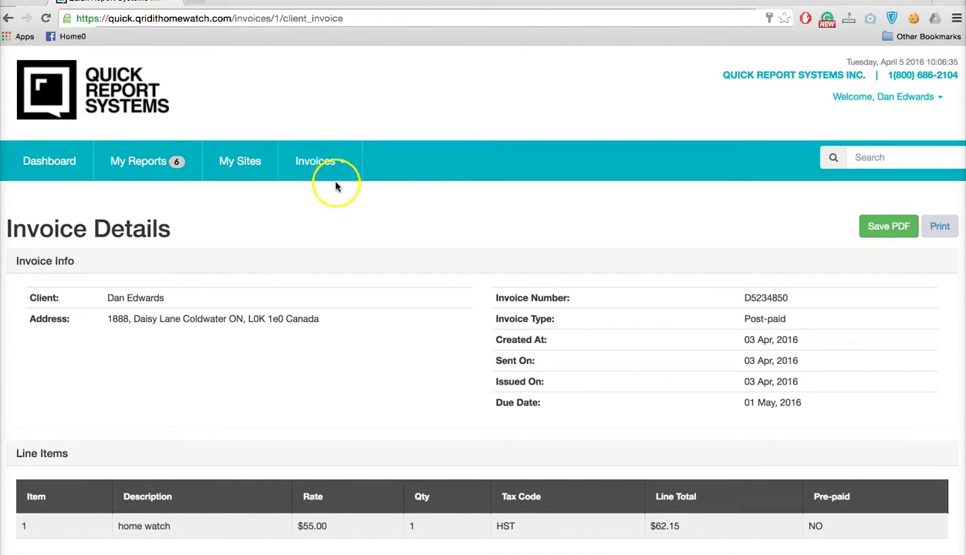
pyautogui.click(327, 170)
pyautogui.click(333, 197)
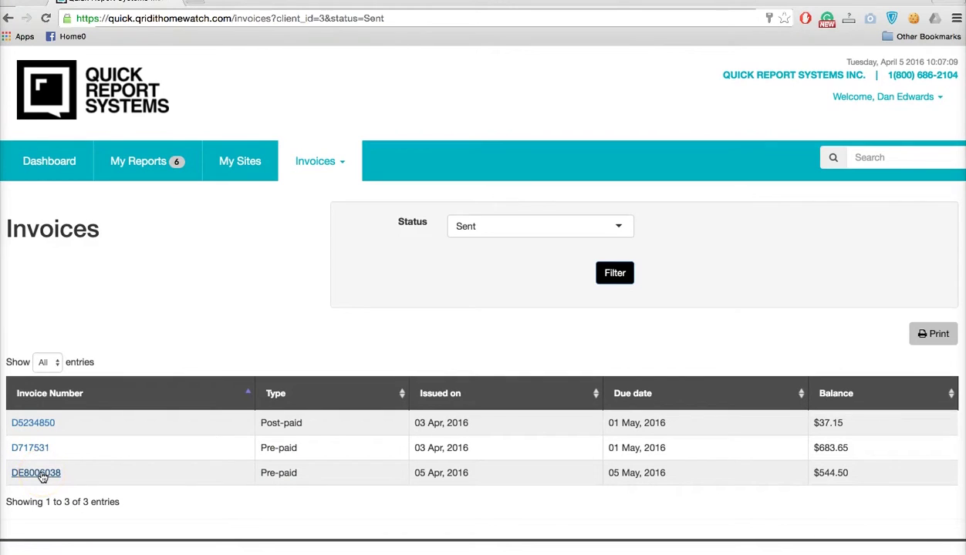
# - Open the 05 Apr 2016 pre-paid invoice and scroll to its two $54.45 report payments
pyautogui.click(42, 474)
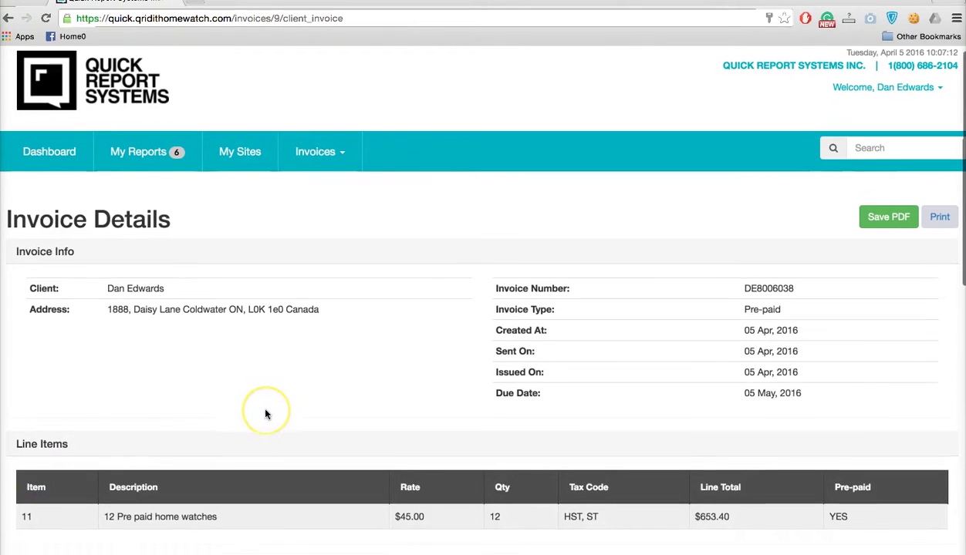
pyautogui.scroll(-3, 265, 415)
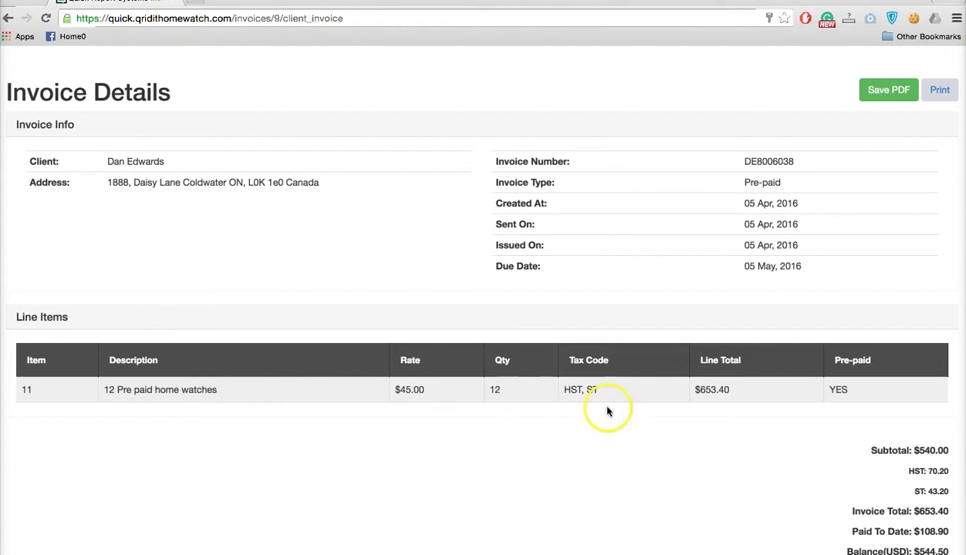
pyautogui.scroll(-3, 742, 448)
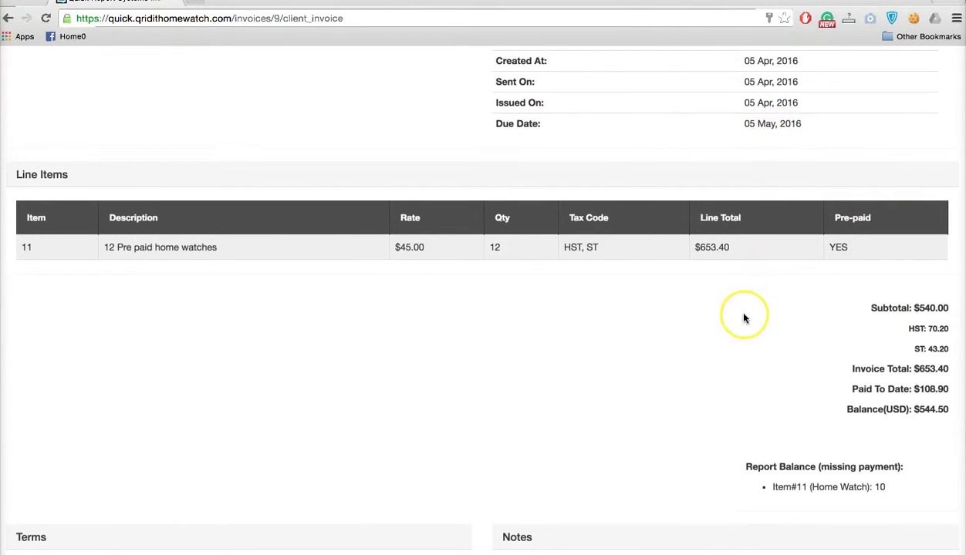
pyautogui.scroll(-1, 745, 318)
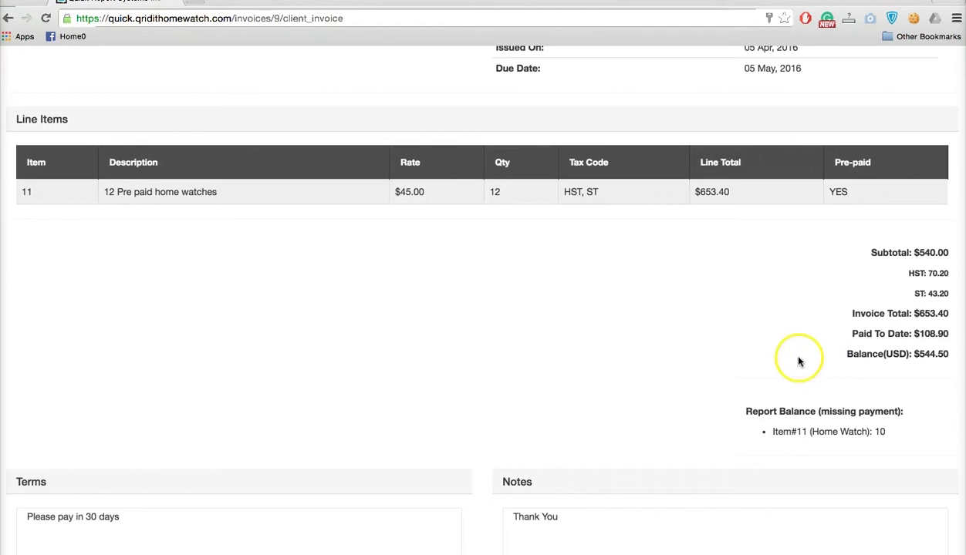
pyautogui.scroll(-2, 795, 359)
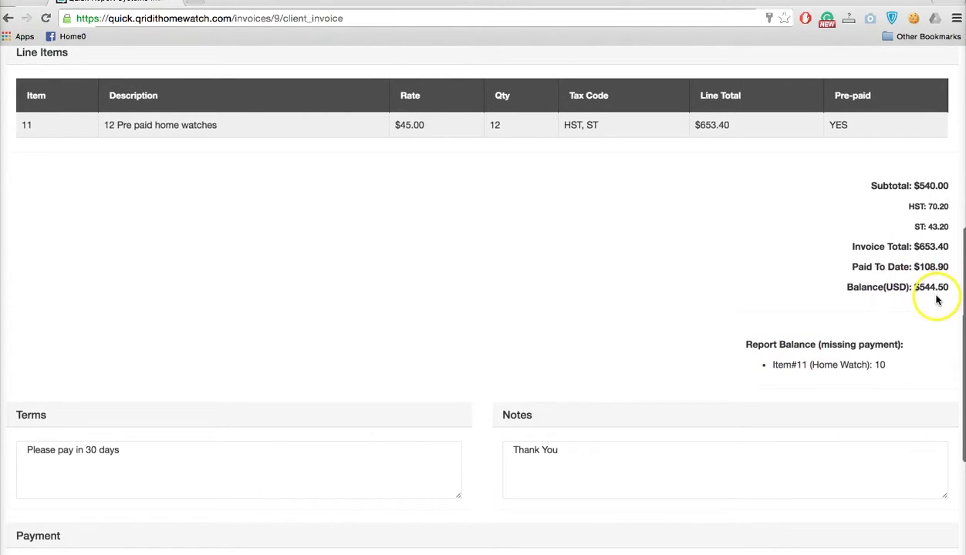
pyautogui.scroll(-1, 578, 357)
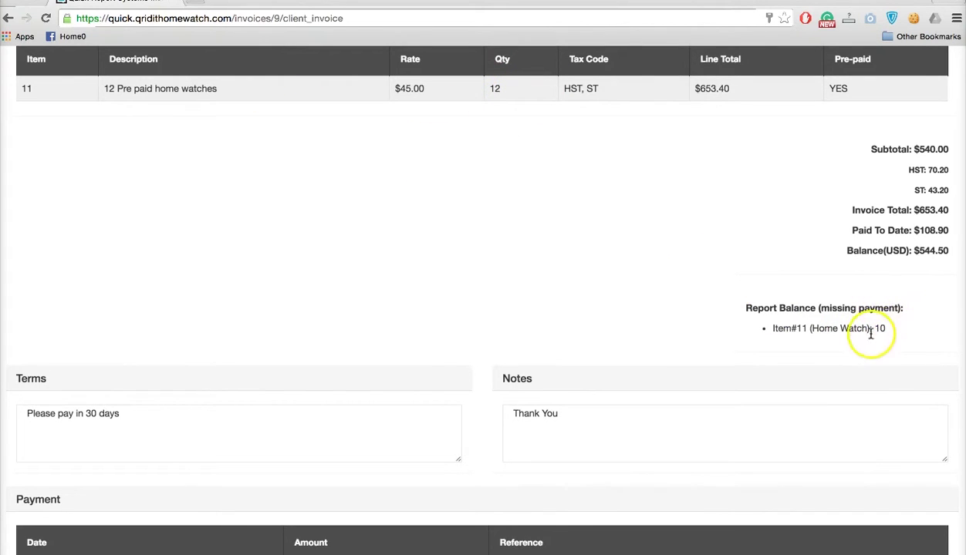
pyautogui.scroll(-5, 526, 320)
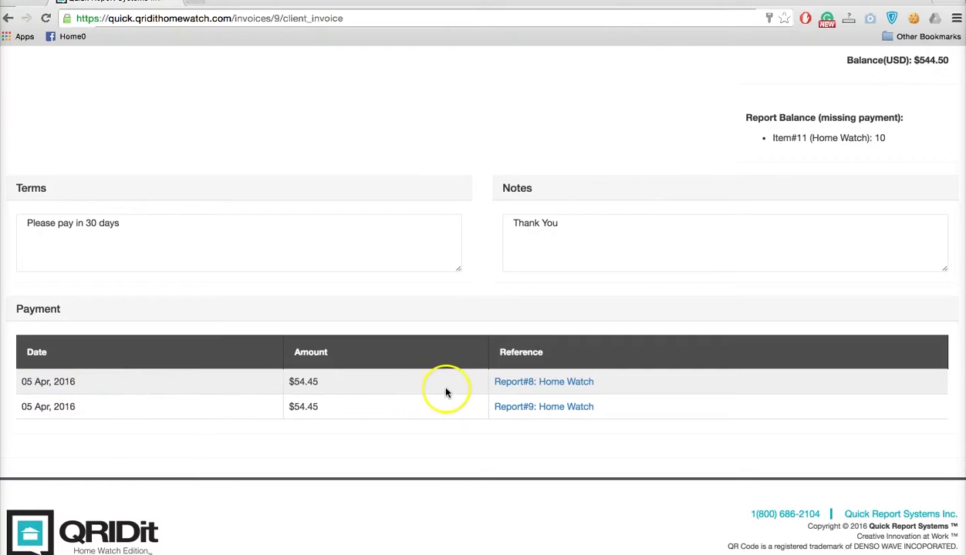
pyautogui.scroll(2, 958, 94)
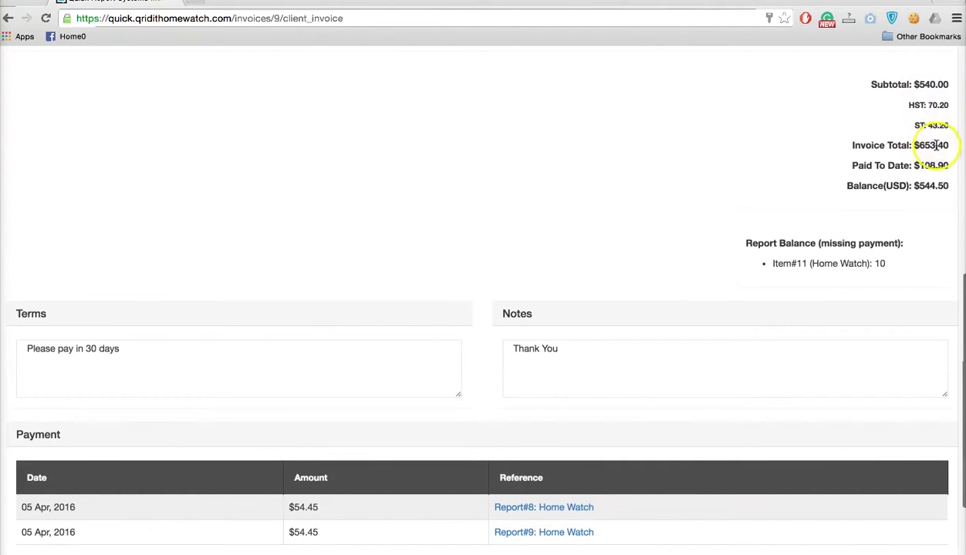
pyautogui.scroll(-3, 638, 206)
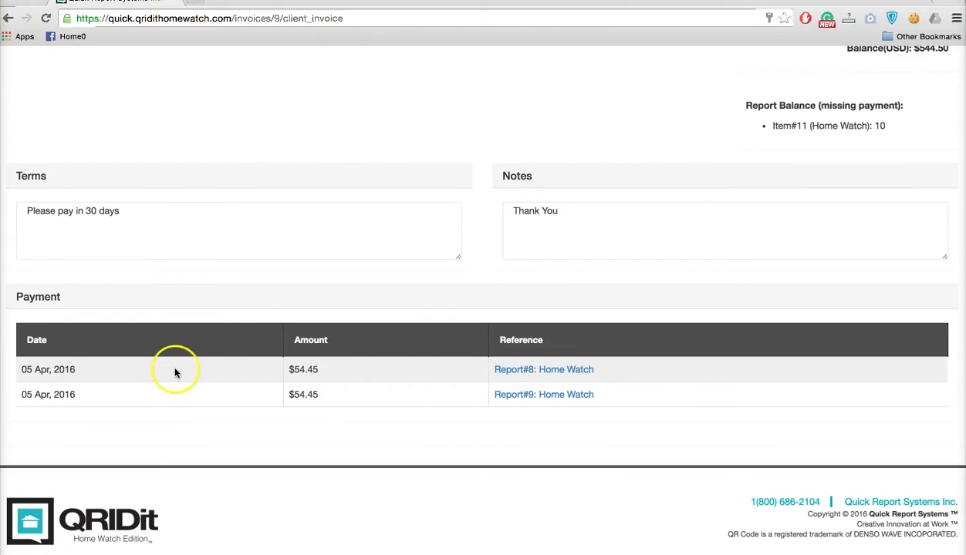
pyautogui.click(549, 371)
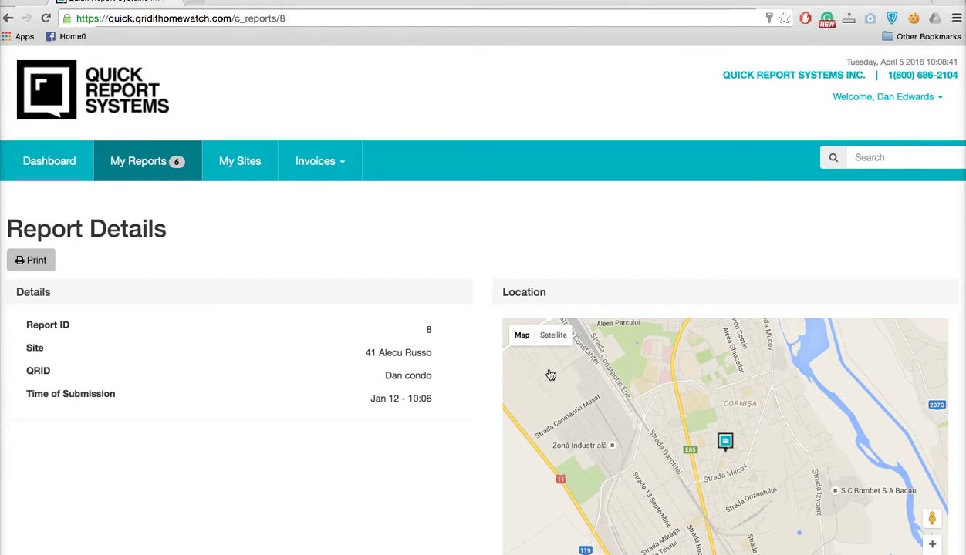
pyautogui.scroll(-3, 551, 375)
pyautogui.click(423, 502)
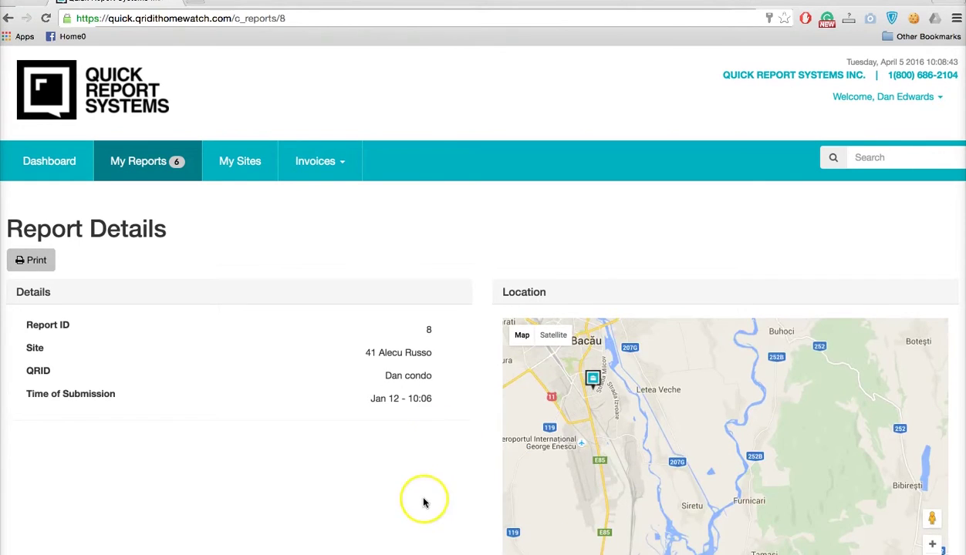
pyautogui.scroll(-2, 422, 501)
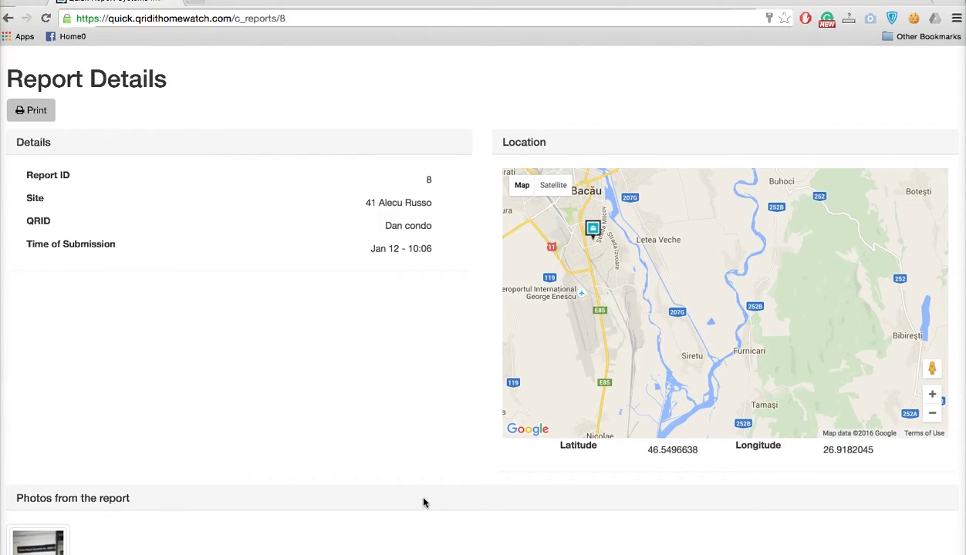
pyautogui.scroll(-10, 423, 503)
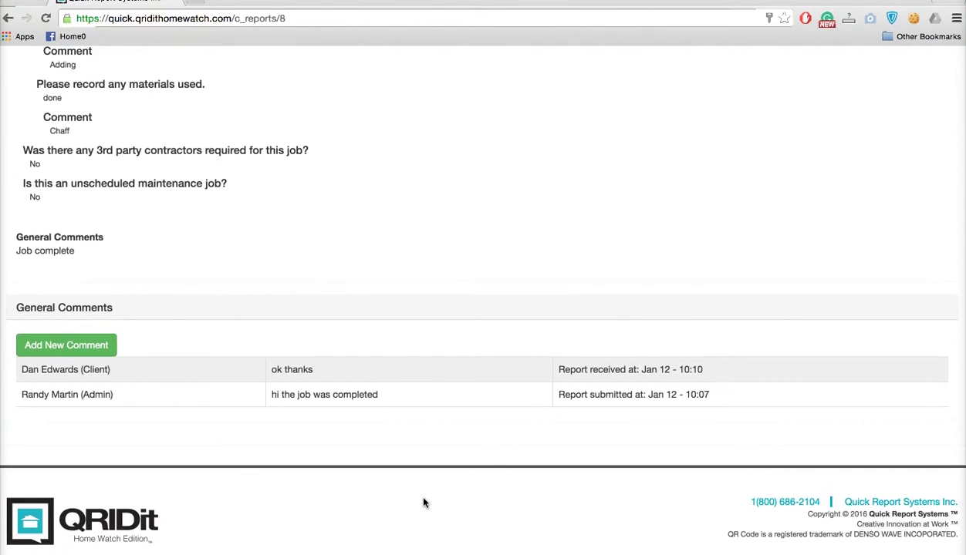
pyautogui.scroll(15, 423, 503)
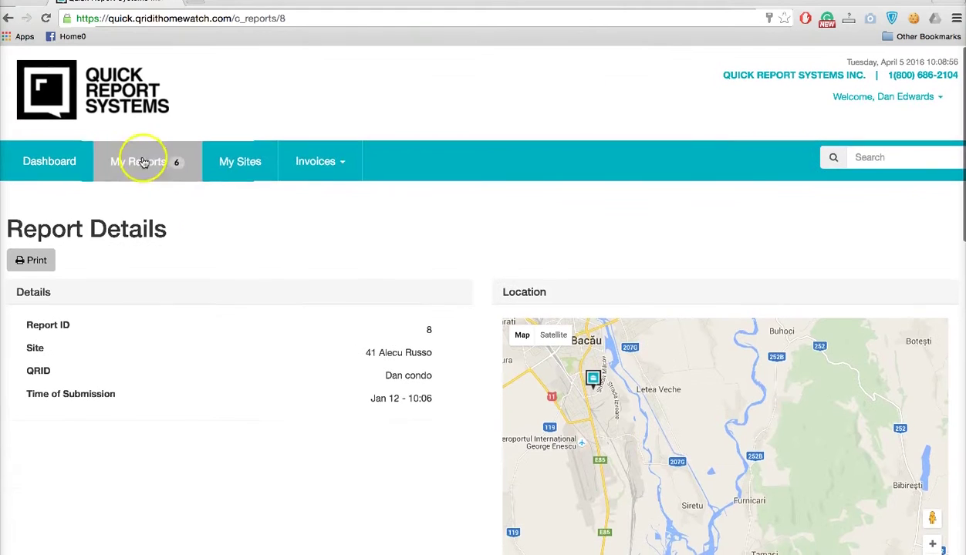
pyautogui.click(327, 179)
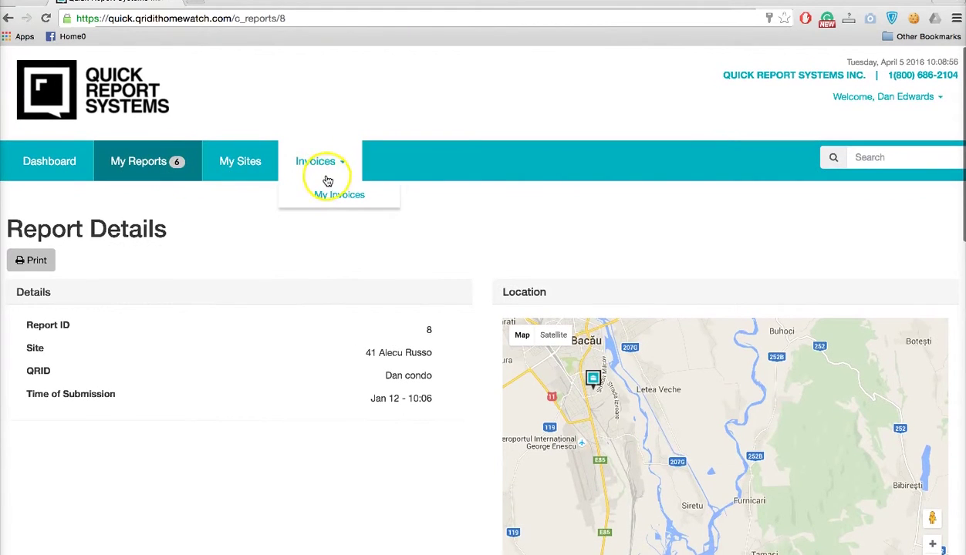
pyautogui.click(7, 17)
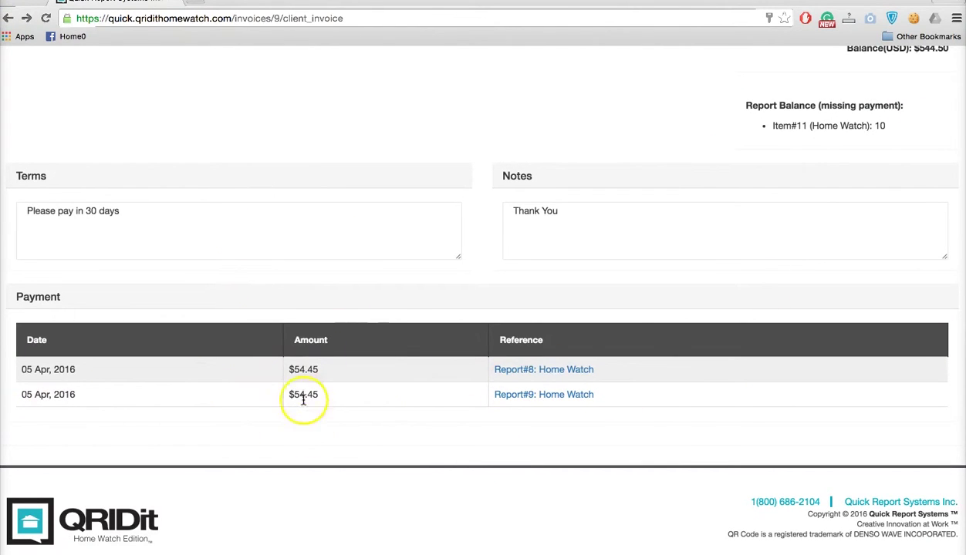
pyautogui.scroll(3, 662, 173)
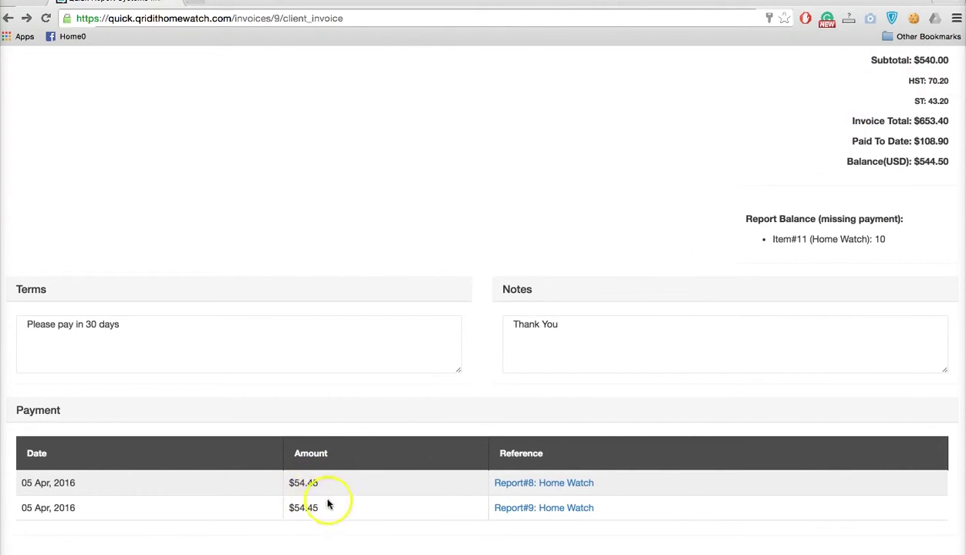
pyautogui.scroll(-3, 344, 515)
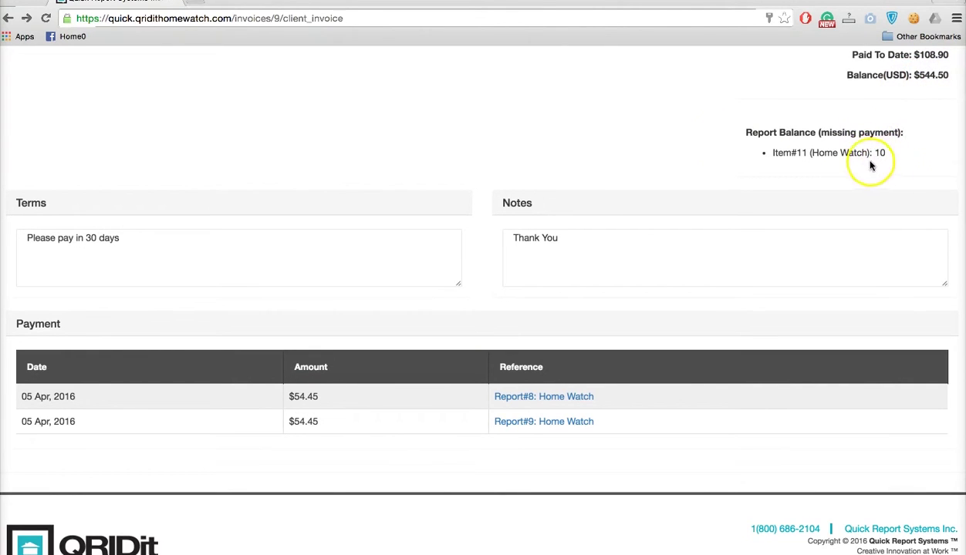
pyautogui.scroll(10, 600, 155)
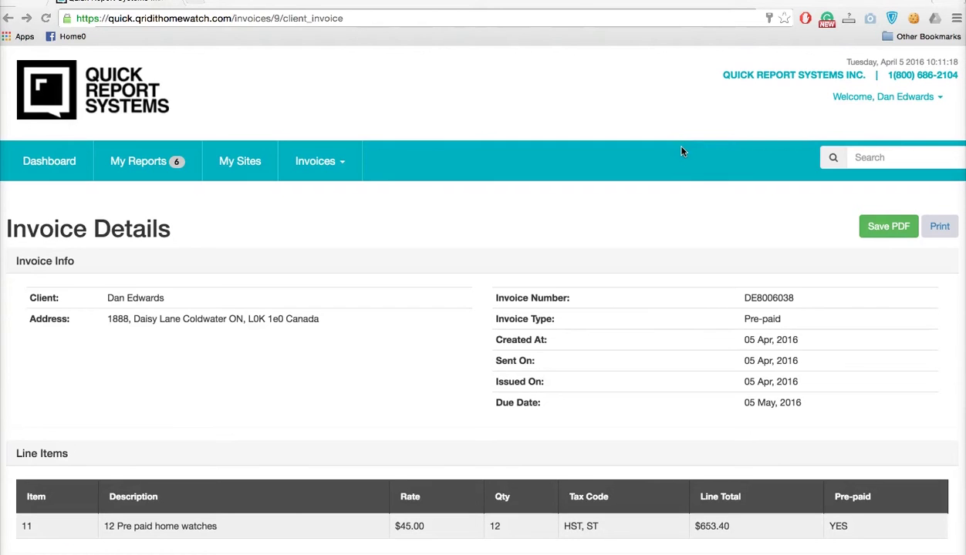
# - Save pre-paid invoice DE8006038 as a PDF showing the $653.40 total and $544.50 balance
pyautogui.scroll(-2, 679, 267)
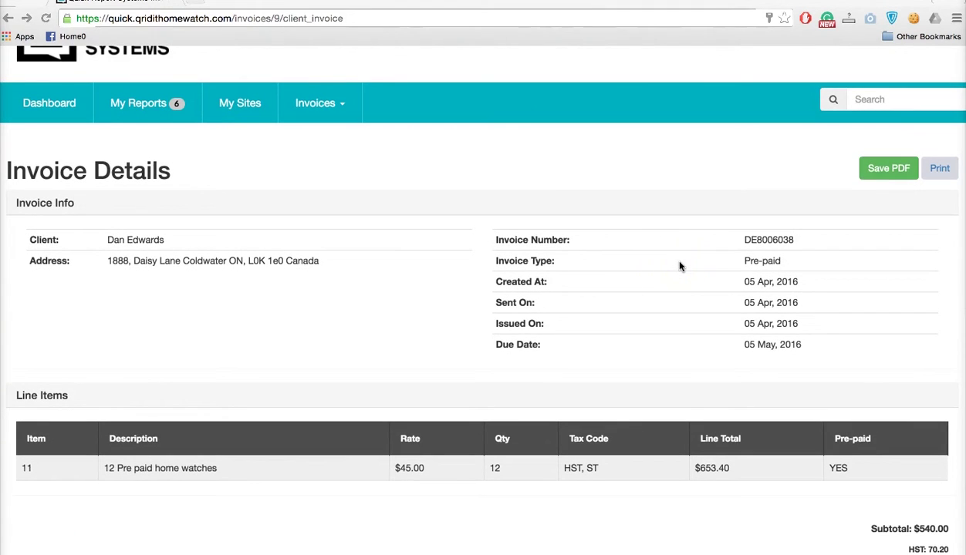
pyautogui.click(895, 171)
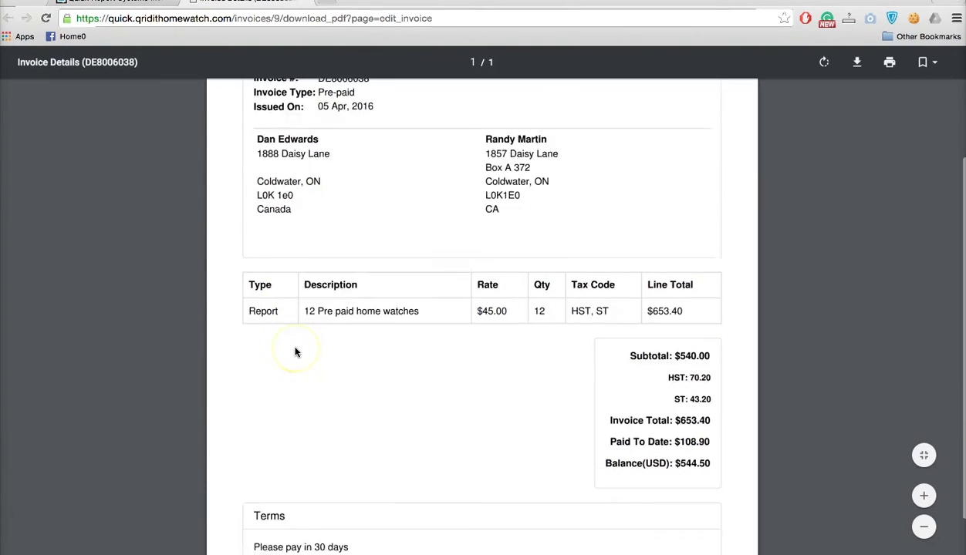
pyautogui.scroll(3, 294, 352)
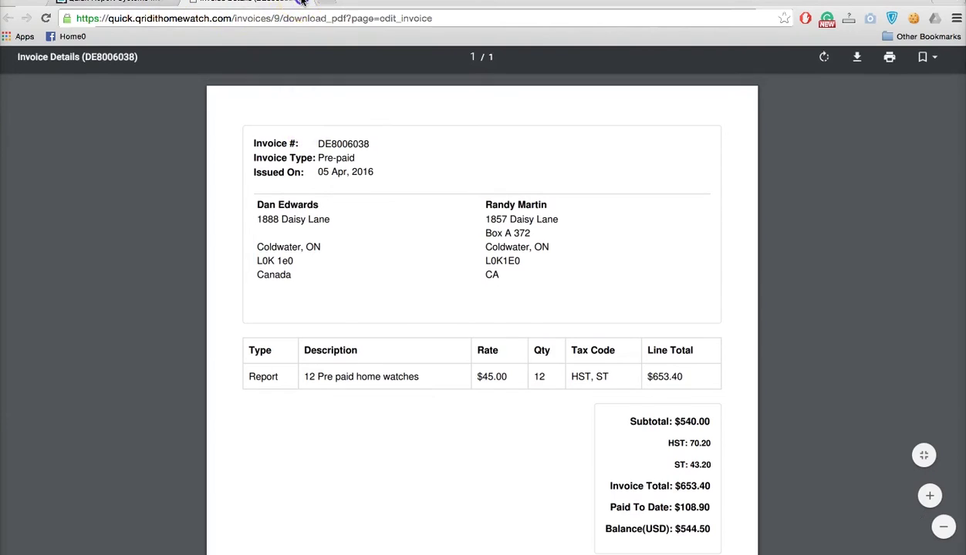
# - Close the PDF, print the pre-paid invoice, and return to its Invoice Details page
pyautogui.click(301, 3)
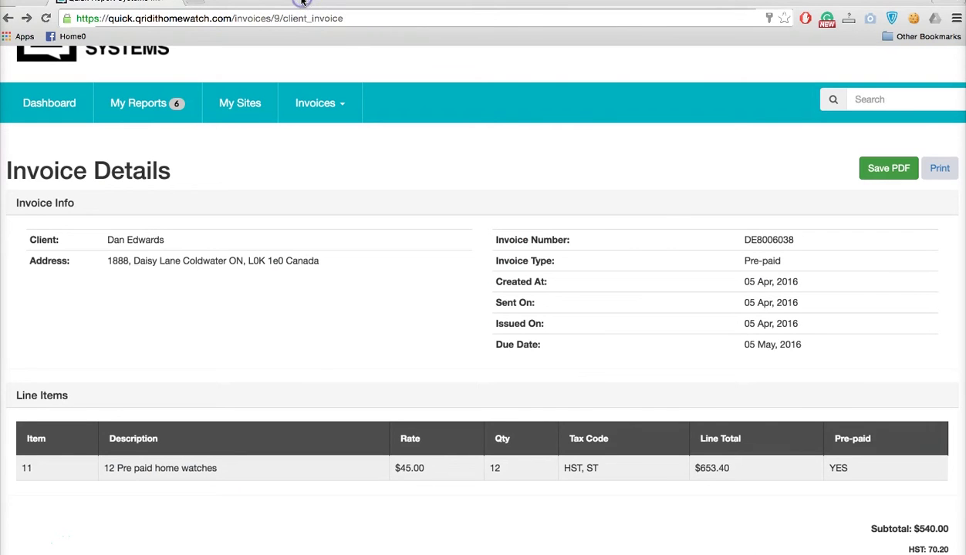
pyautogui.click(941, 171)
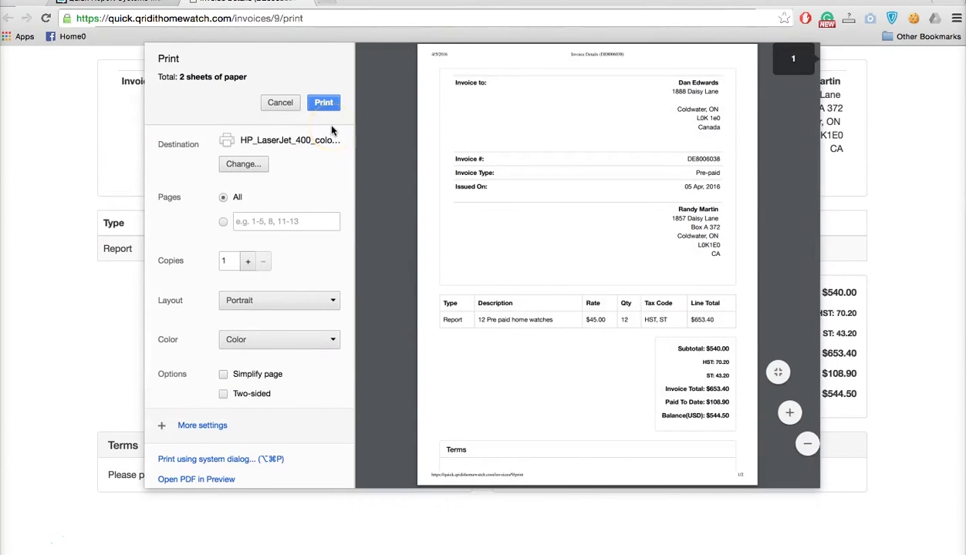
pyautogui.click(333, 106)
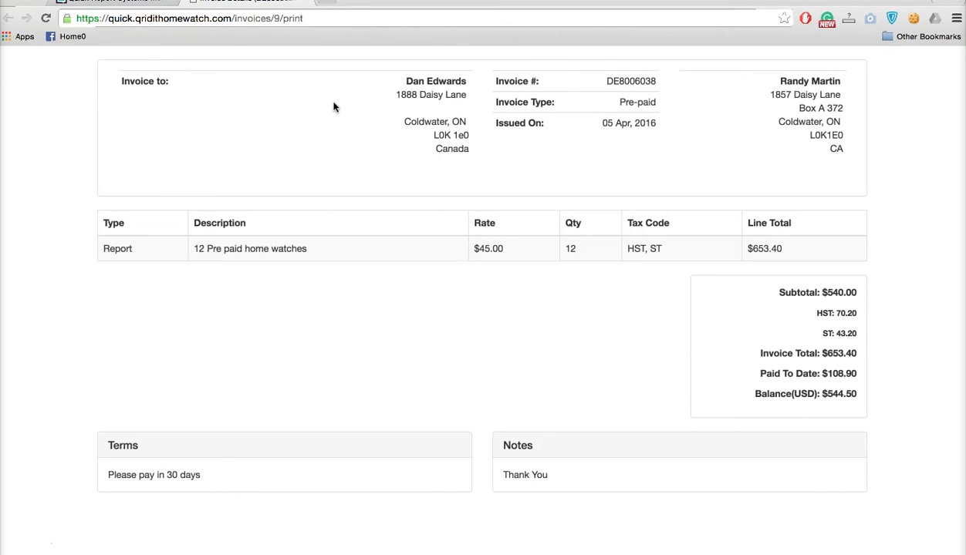
pyautogui.click(345, 226)
pyautogui.click(122, 6)
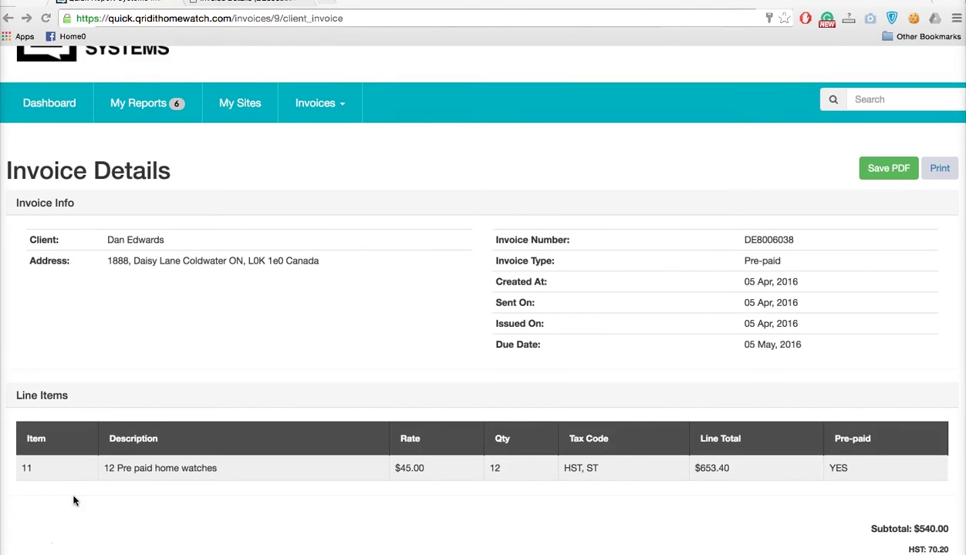